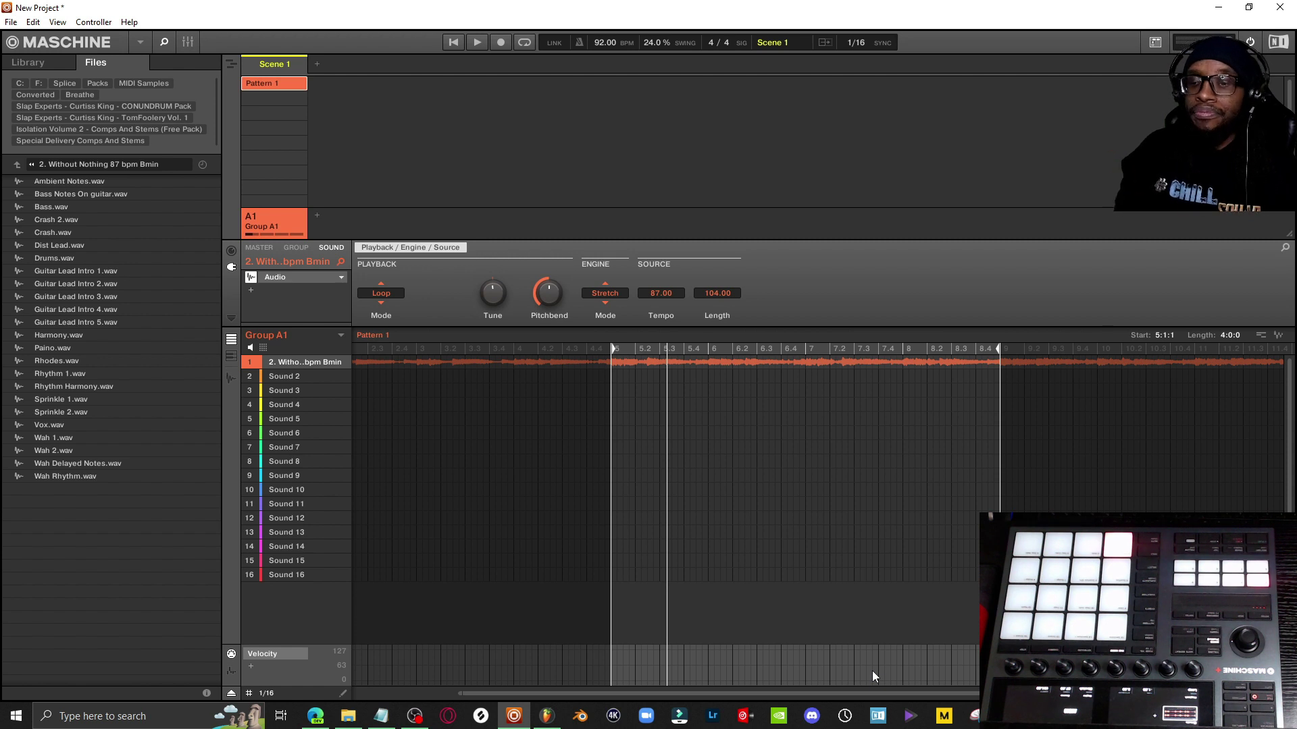
# - Play the Drums loop and extend Group B1's pattern to three bars
pyautogui.press('space')
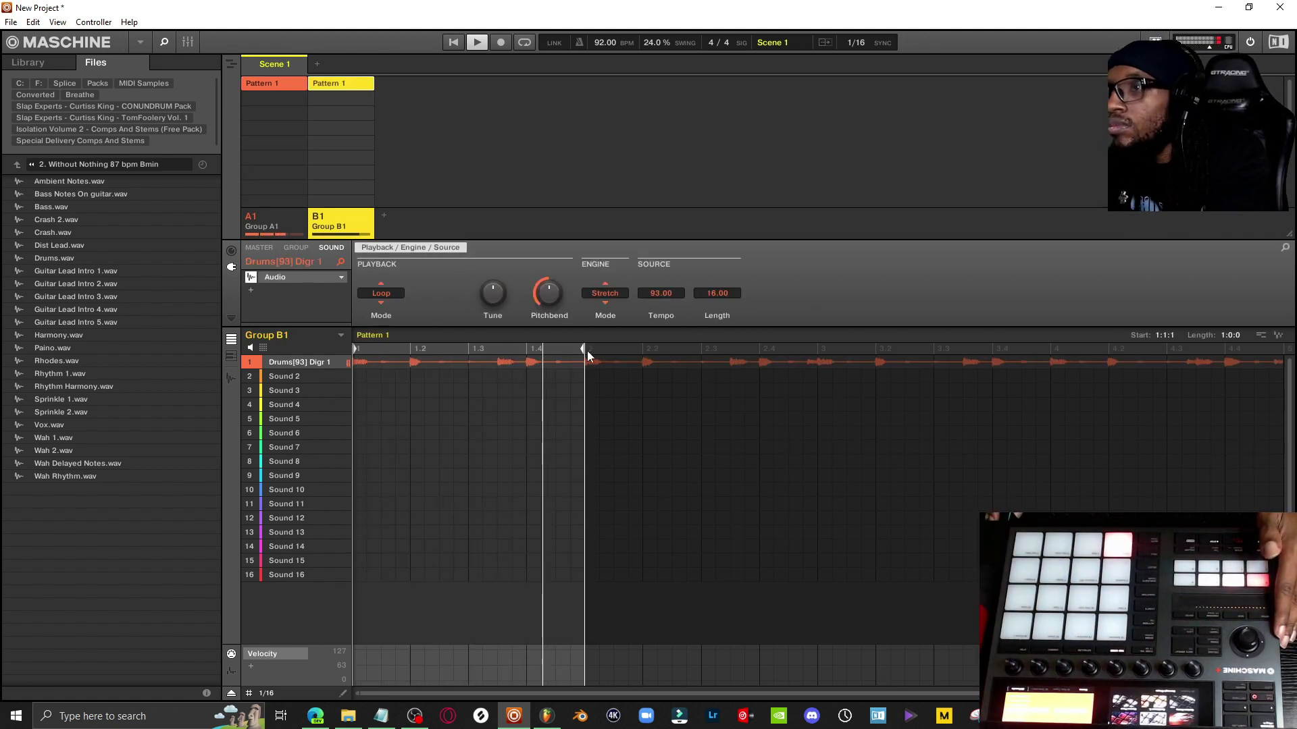
pyautogui.moveTo(587, 351); pyautogui.dragTo(1269, 373)
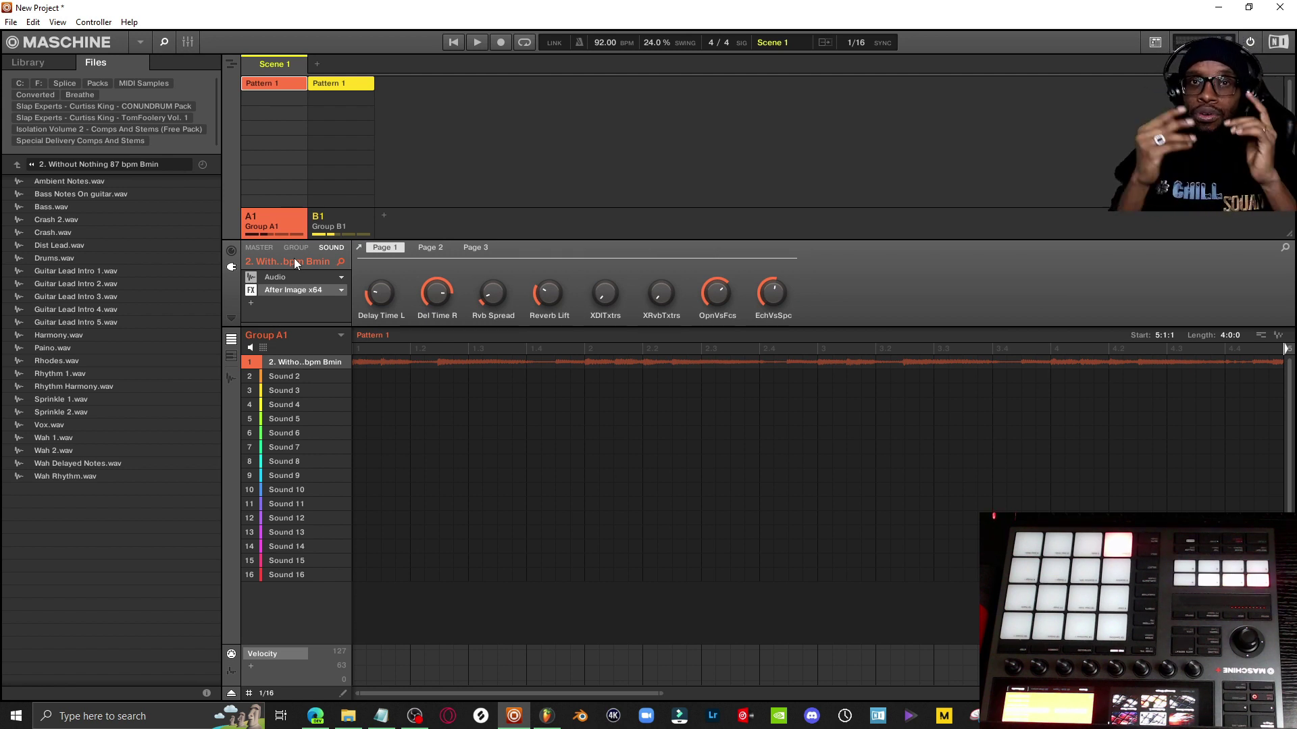
# - Audition the After Image x64 effected sample before adding Group C1
pyautogui.press('space')
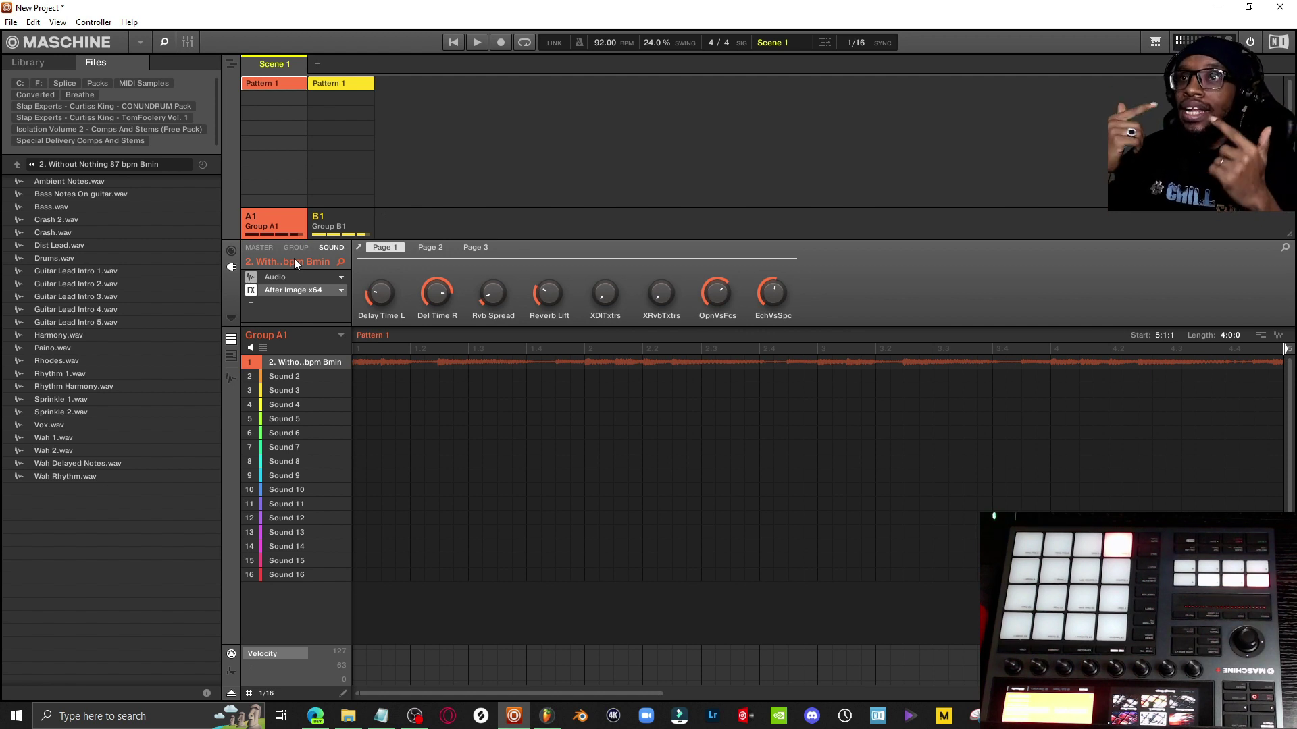
pyautogui.moveTo(341, 356)
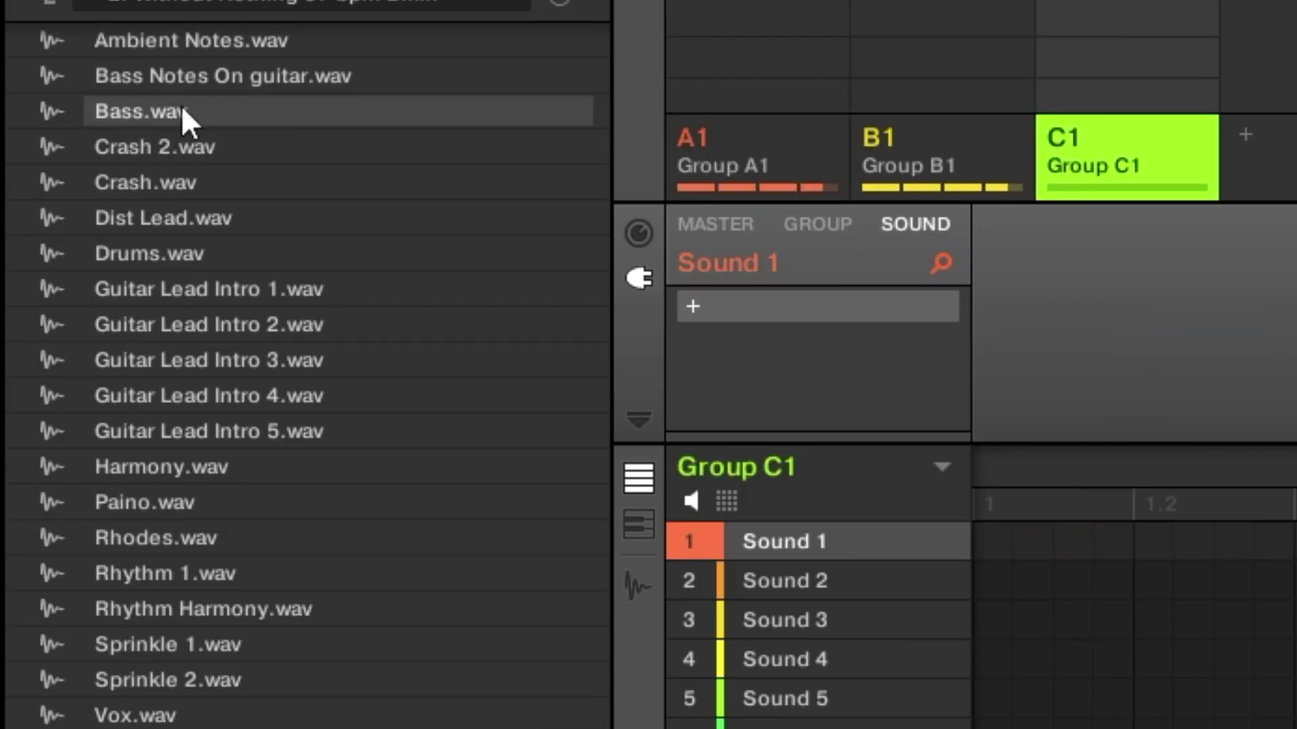
# - Load Bass.wav into sound slot 1 and Bass Notes On guitar.wav into slot 2
pyautogui.doubleClick(182, 109)
pyautogui.click(797, 593)
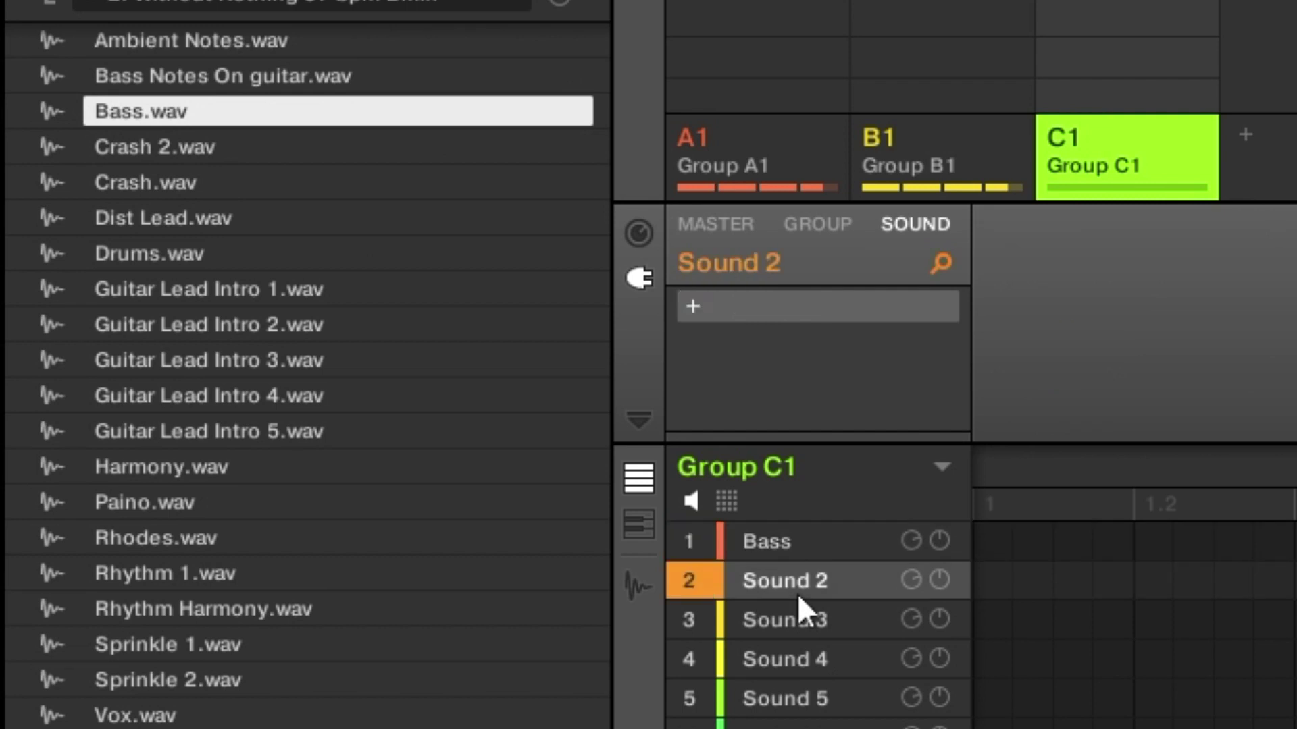
pyautogui.doubleClick(325, 84)
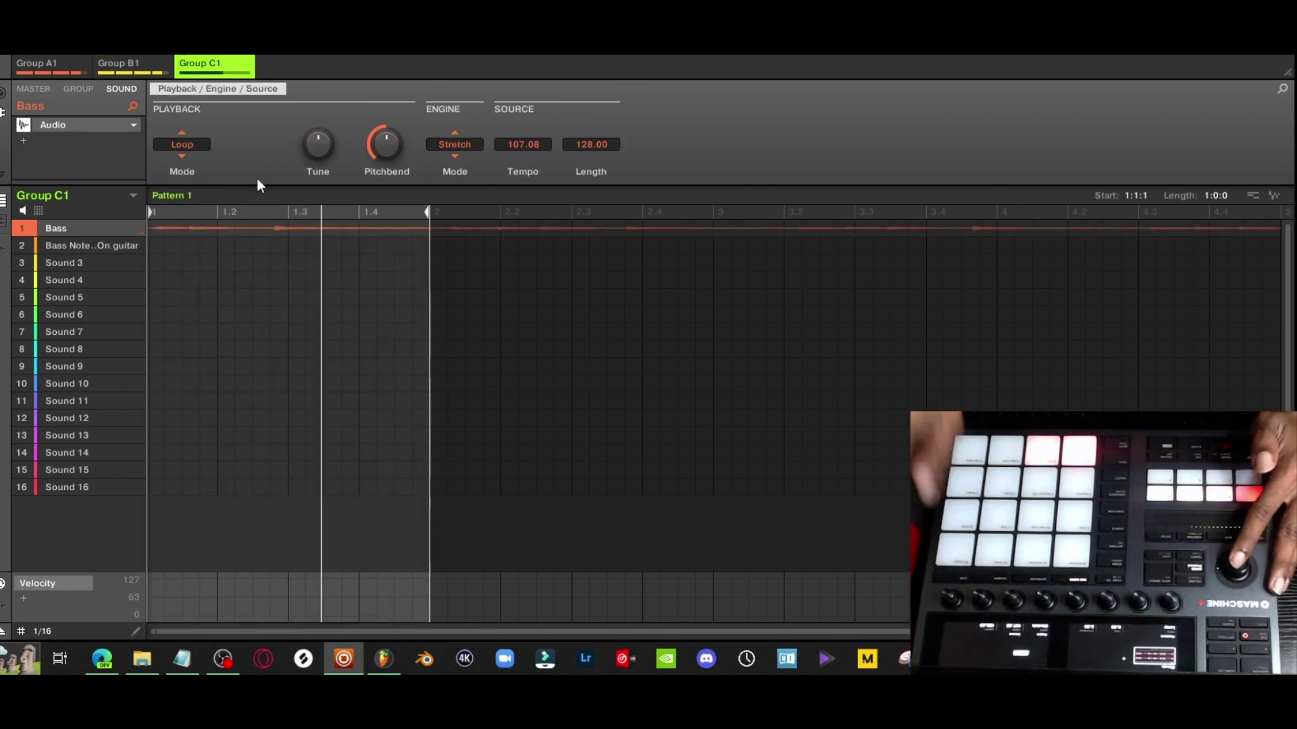
# - Stretch Bass Notes On guitar and Bass to source tempo 87, checking the Bass audio event
pyautogui.click(99, 247)
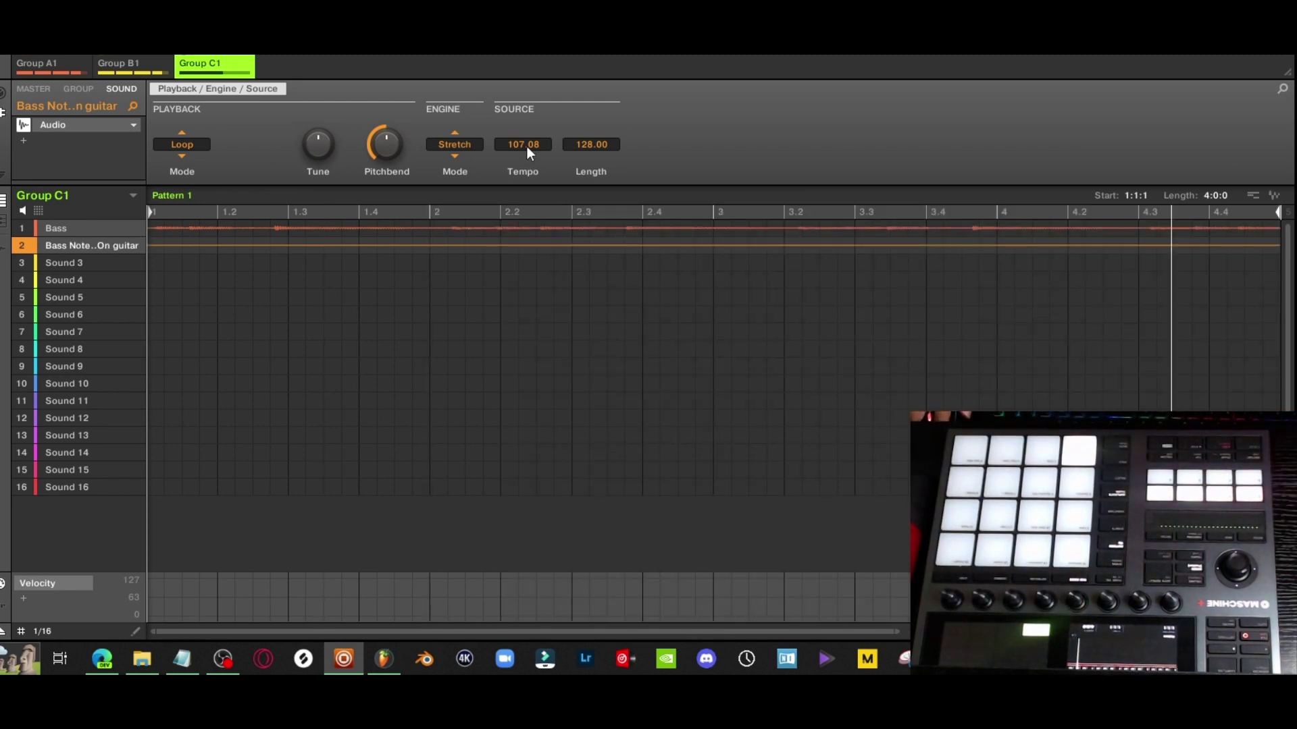
pyautogui.write('87')
pyautogui.press('Return')
pyautogui.click(75, 230)
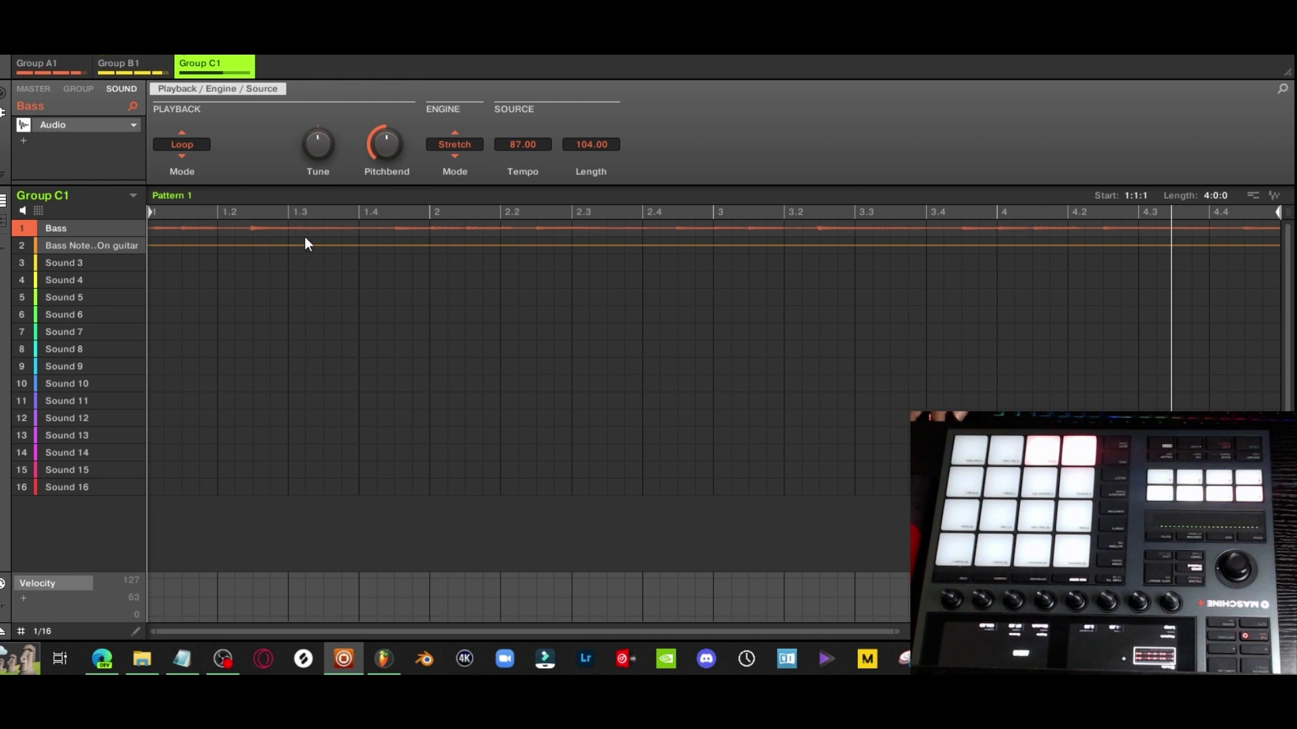
pyautogui.click(304, 236)
pyautogui.click(84, 239)
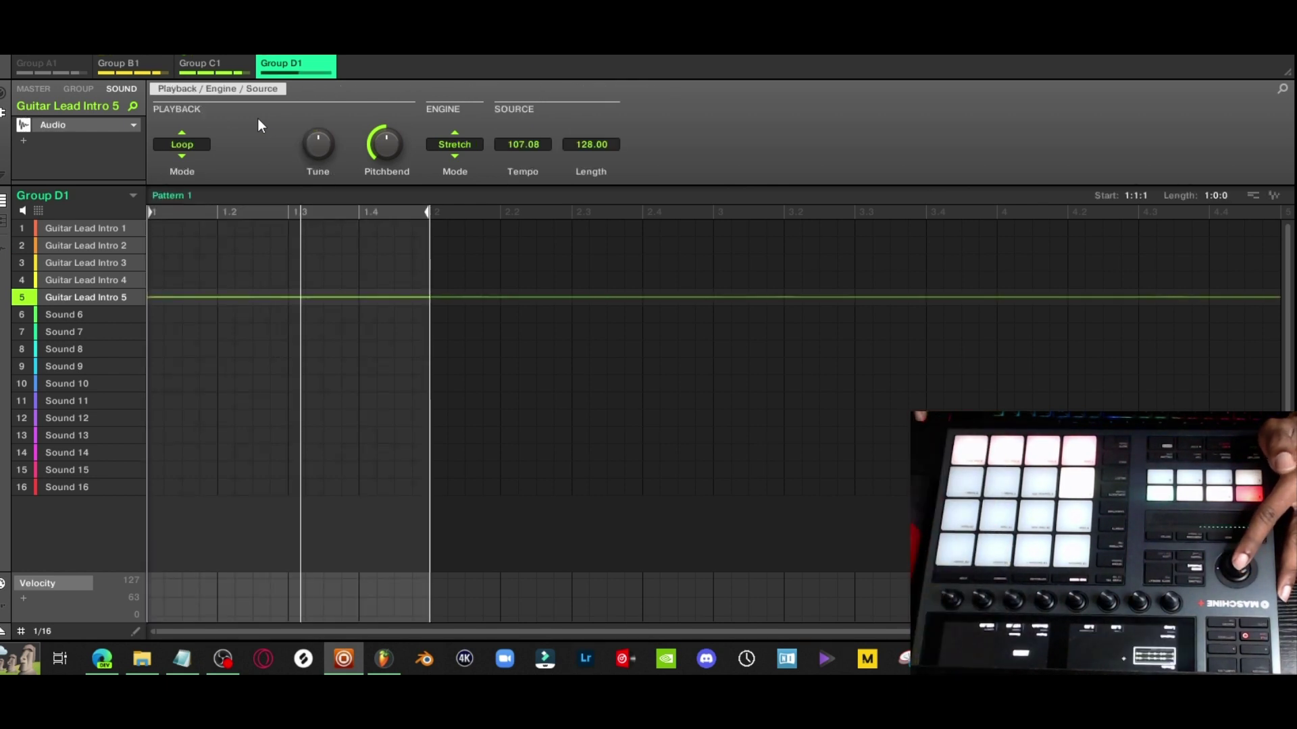
# - Step through Guitar Lead Intro sounds 4, 3, 2 and 1 in Group D1
pyautogui.click(104, 277)
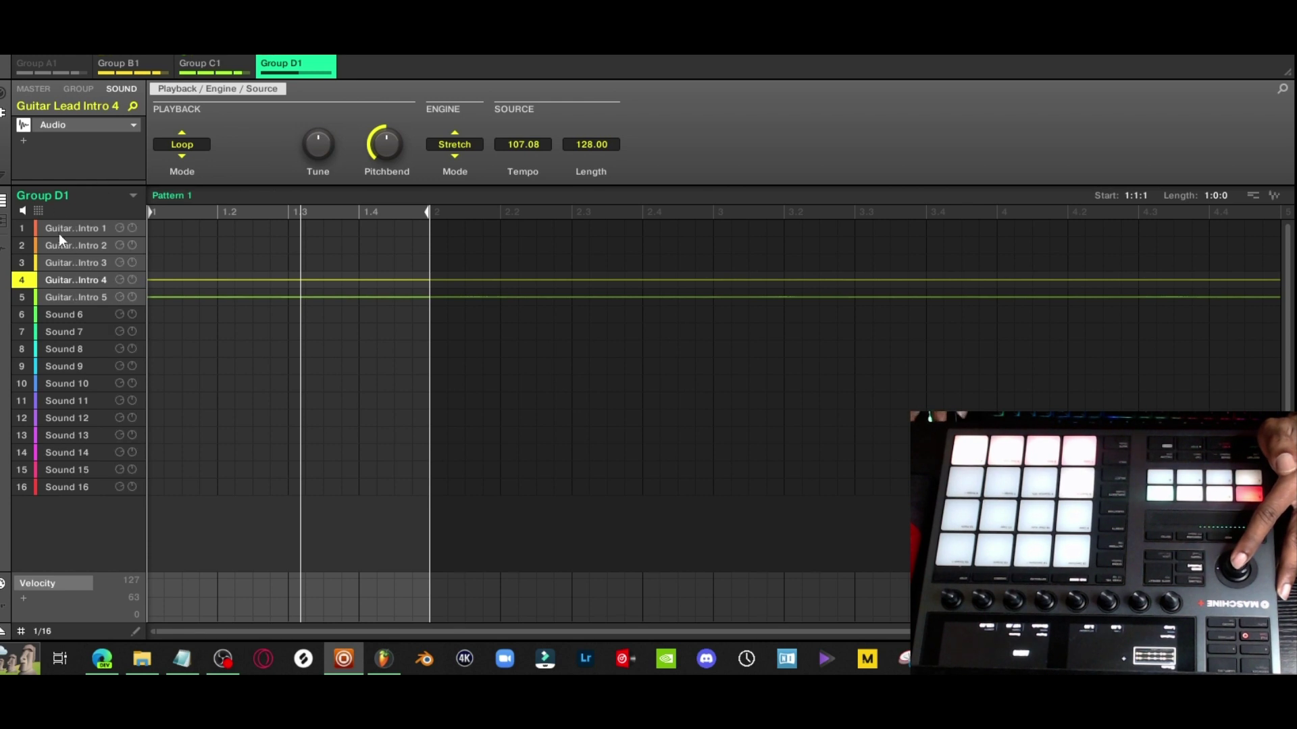
pyautogui.click(83, 261)
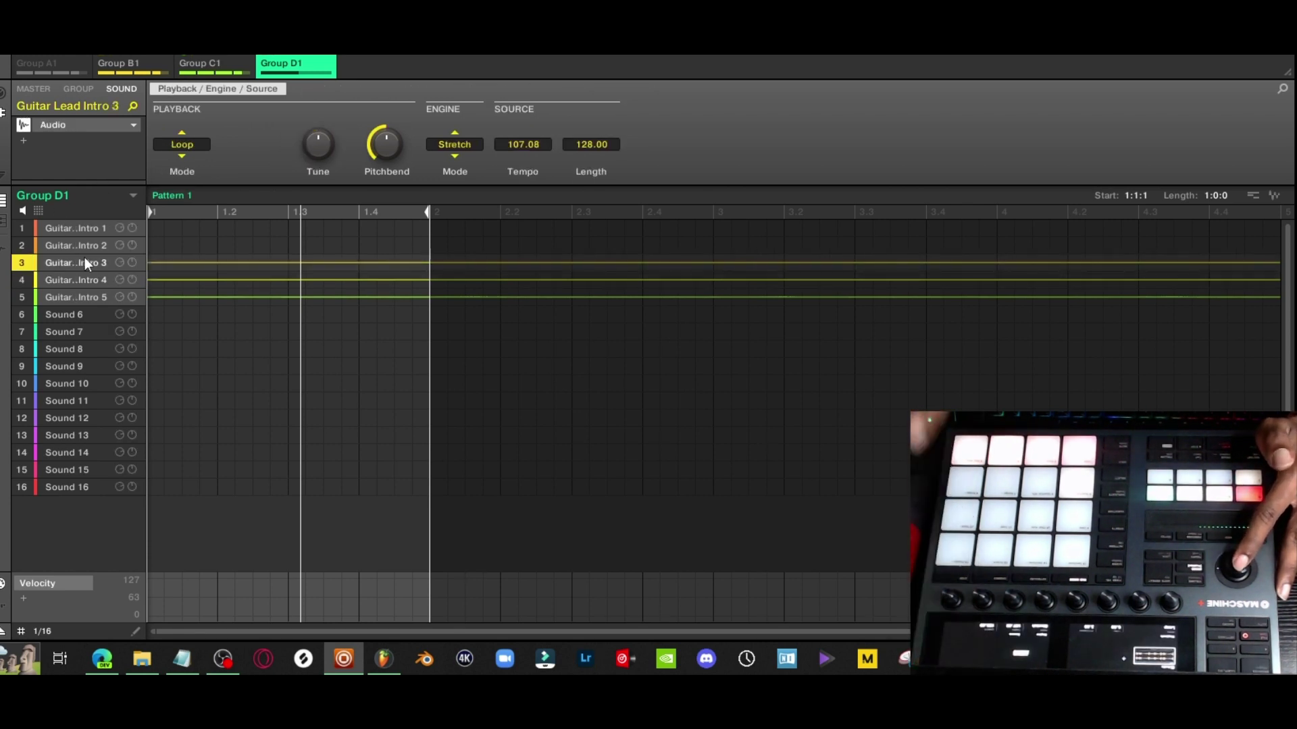
pyautogui.click(92, 242)
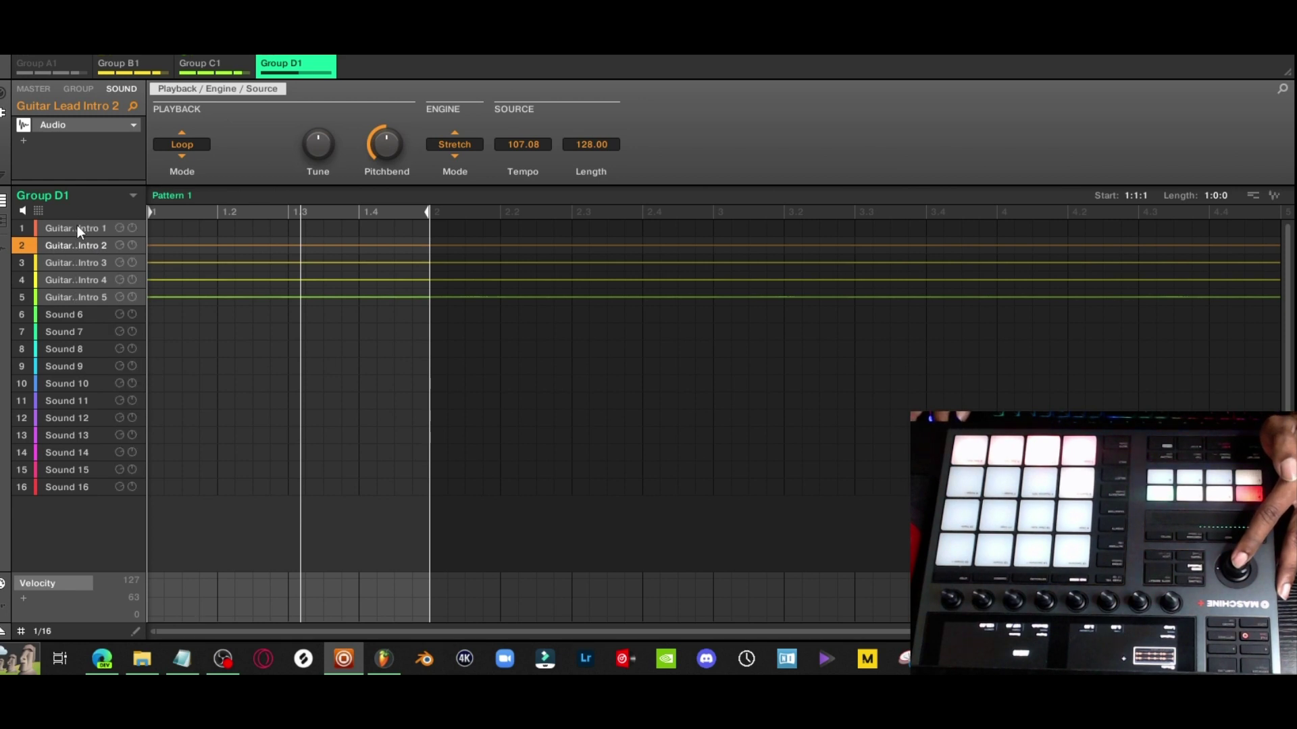
pyautogui.click(78, 229)
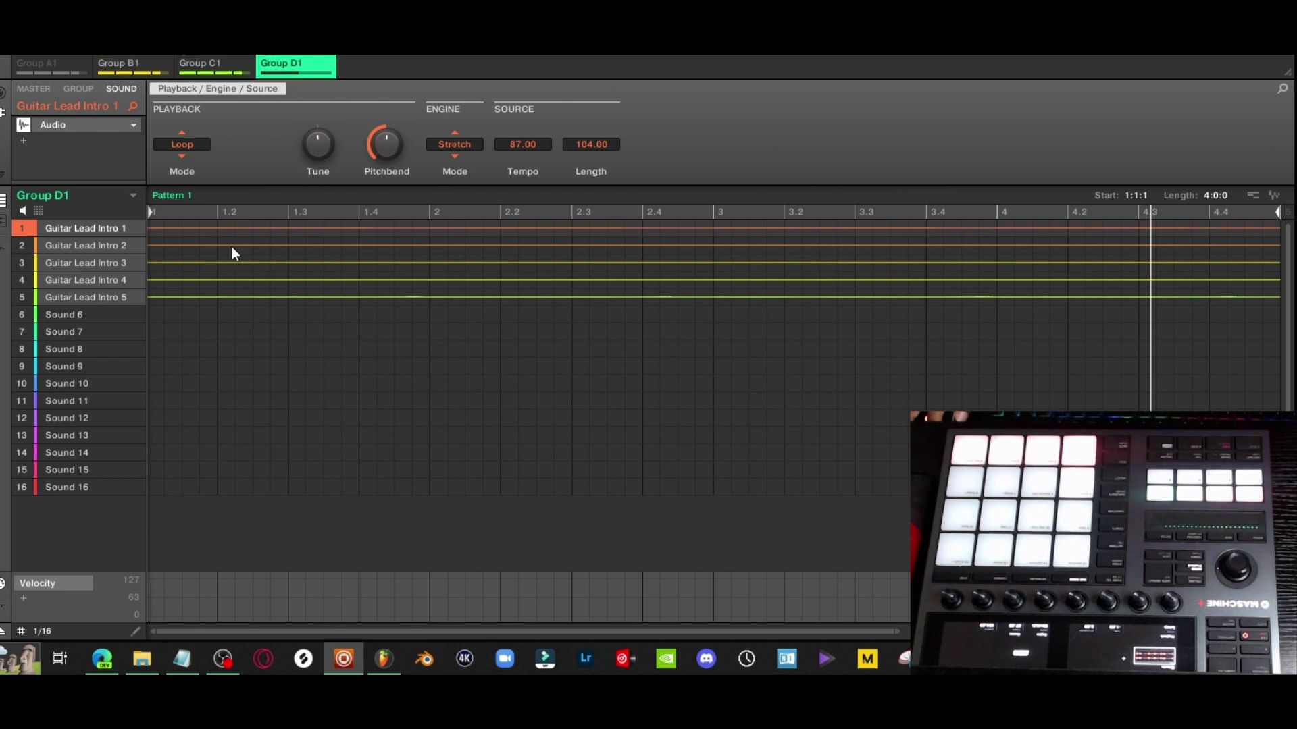
# - Move the pattern start to bar 5, back to bar 1, and play from there
pyautogui.moveTo(350, 216); pyautogui.dragTo(1046, 228)
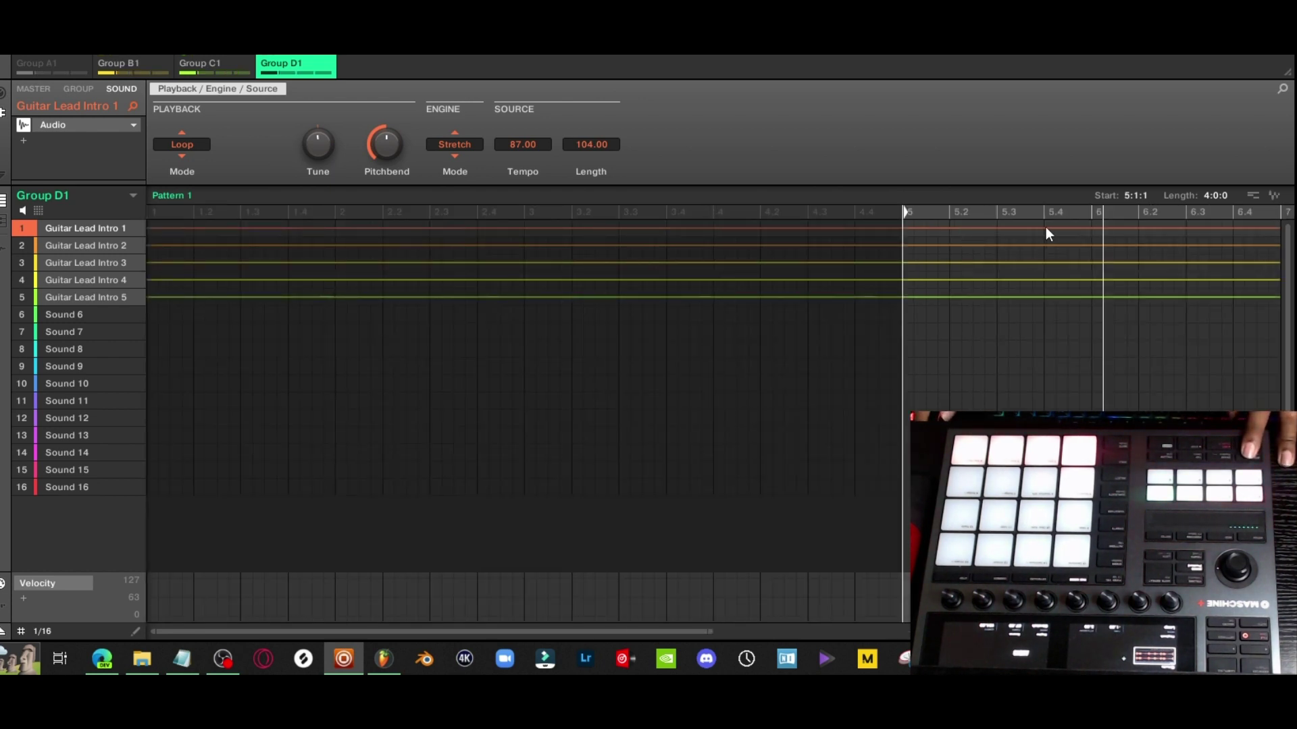
pyautogui.moveTo(1040, 235); pyautogui.dragTo(225, 216)
pyautogui.press('space')
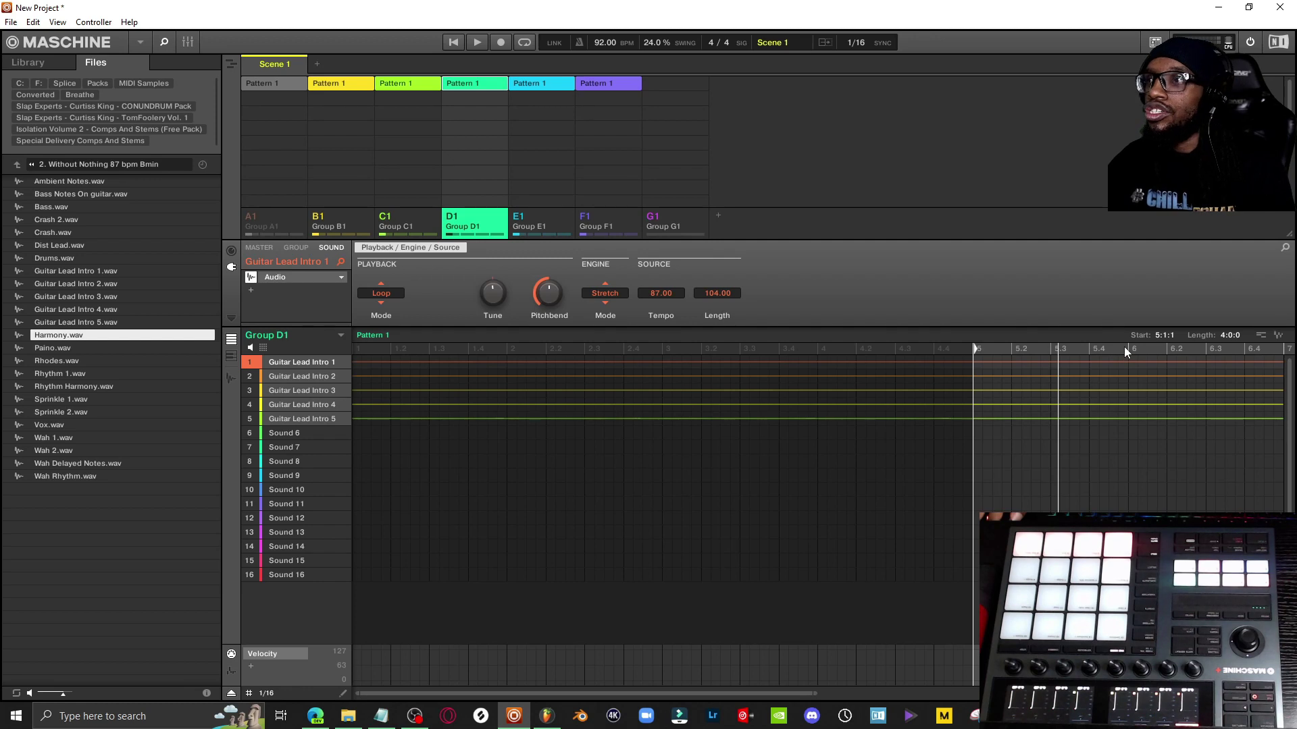
pyautogui.moveTo(1123, 347); pyautogui.dragTo(455, 371)
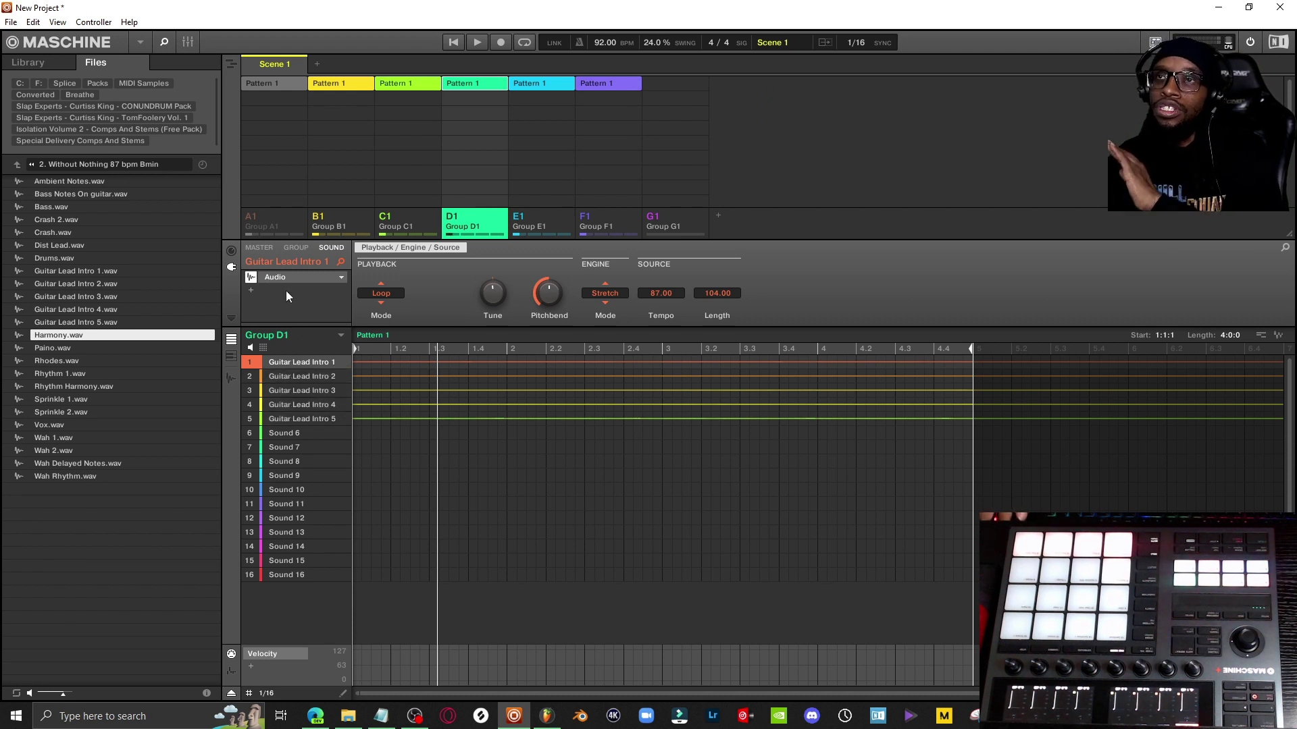
# - Show the group mixer and briefly play back the project
pyautogui.click(188, 41)
pyautogui.press('space')
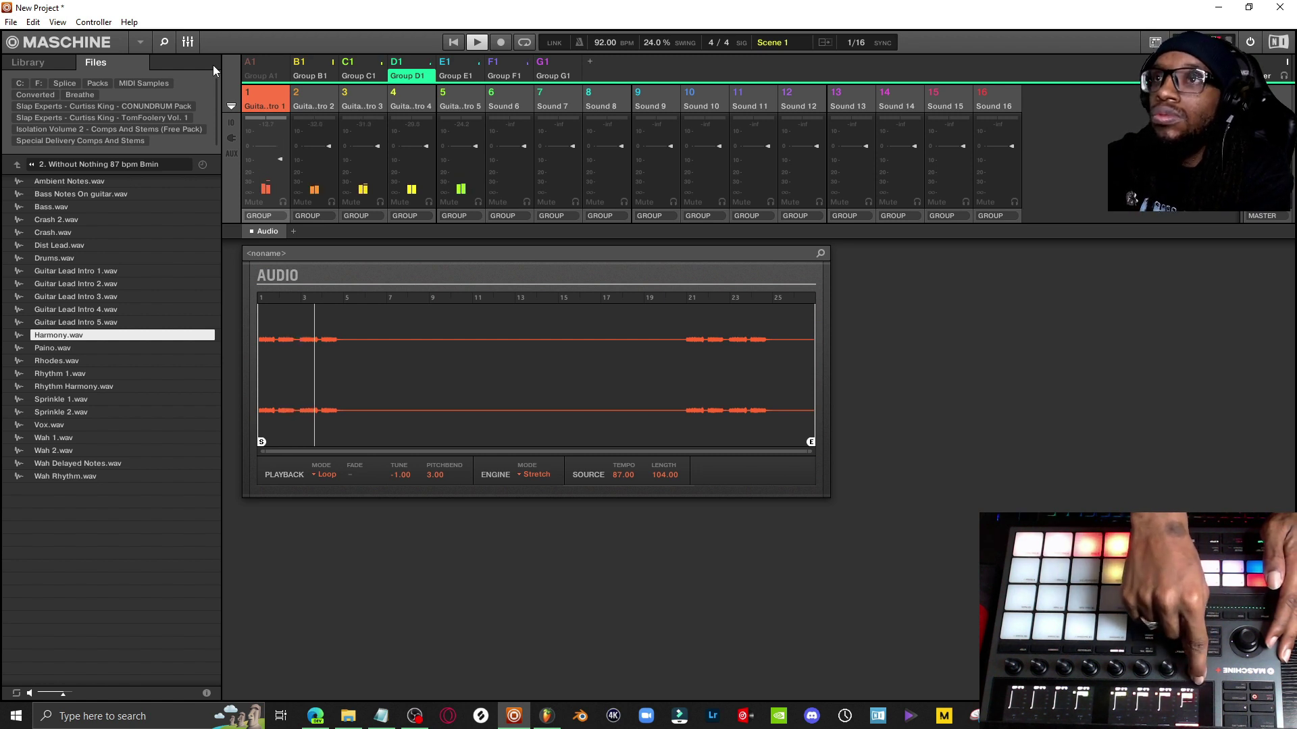
pyautogui.press('space')
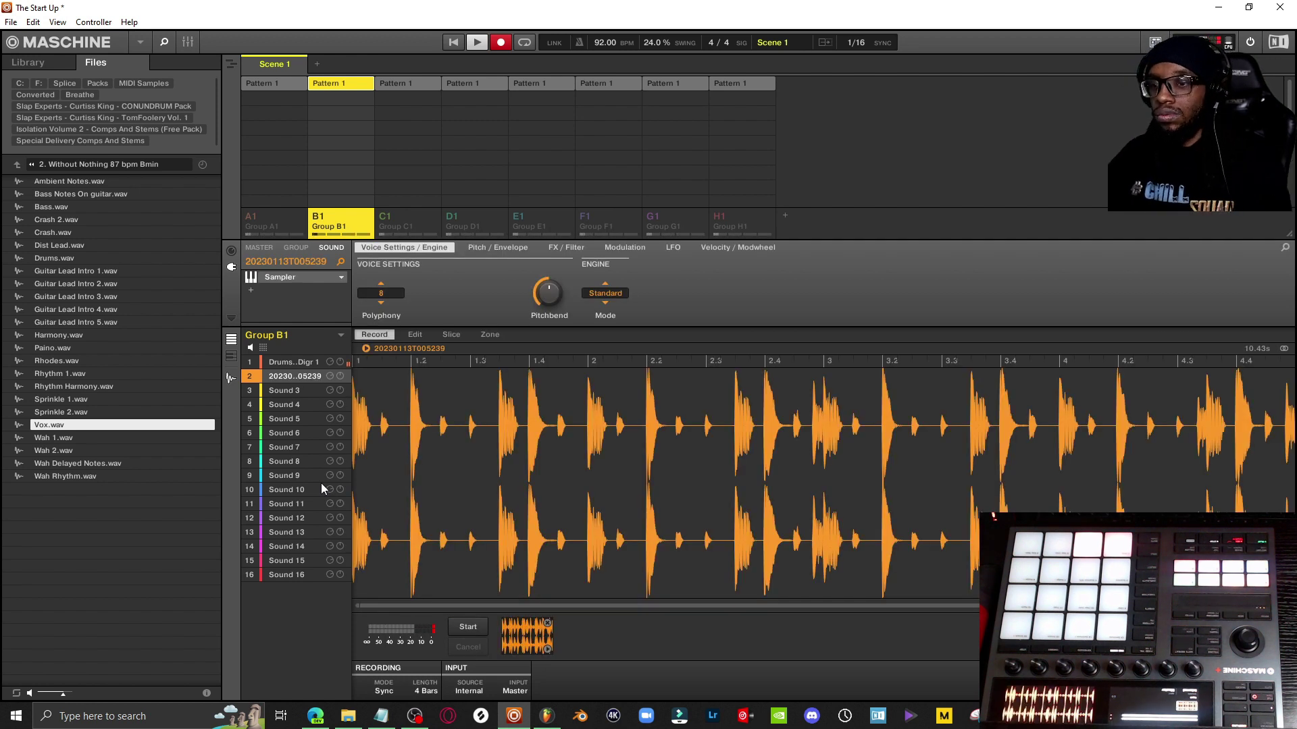
# - Stop the master-output recording and playback
pyautogui.press('space')
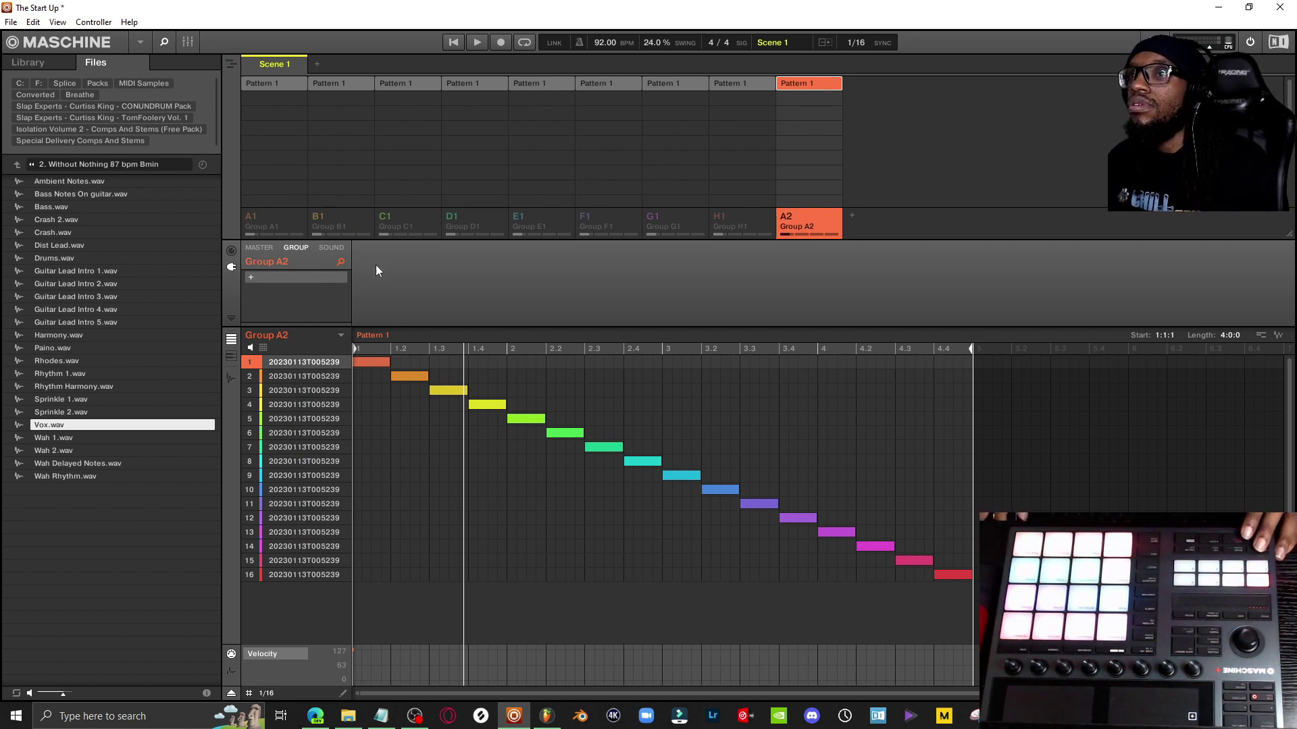
# - Play the project while viewing Groups D1, E1, G1, D1 and the sliced Group A2
pyautogui.press('space')
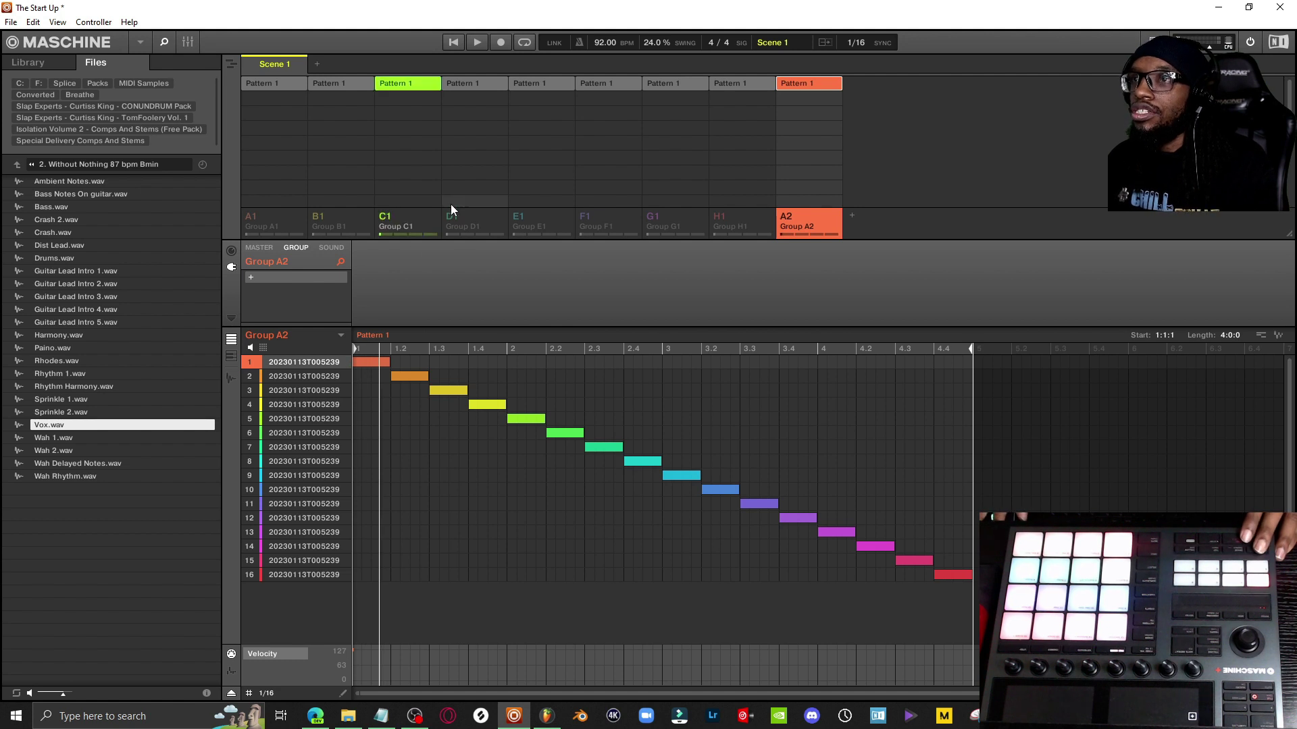
pyautogui.click(455, 218)
pyautogui.click(524, 224)
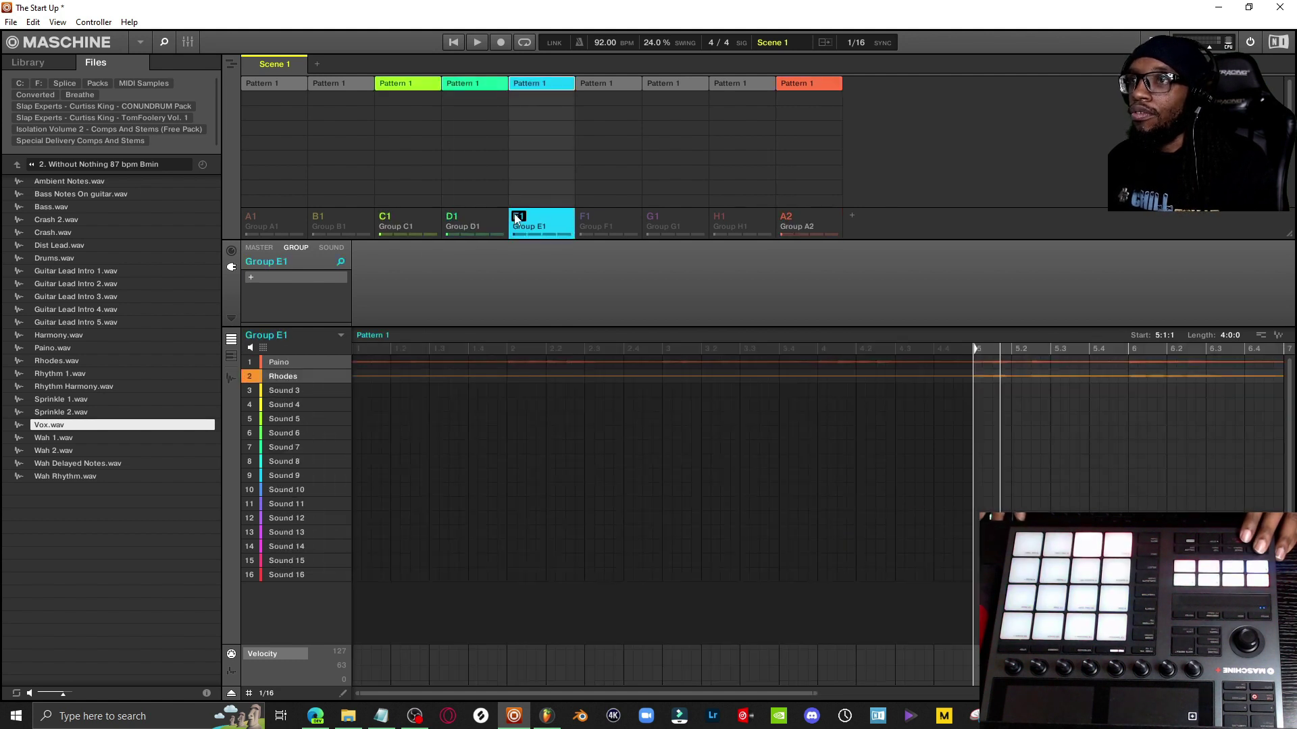
pyautogui.click(664, 218)
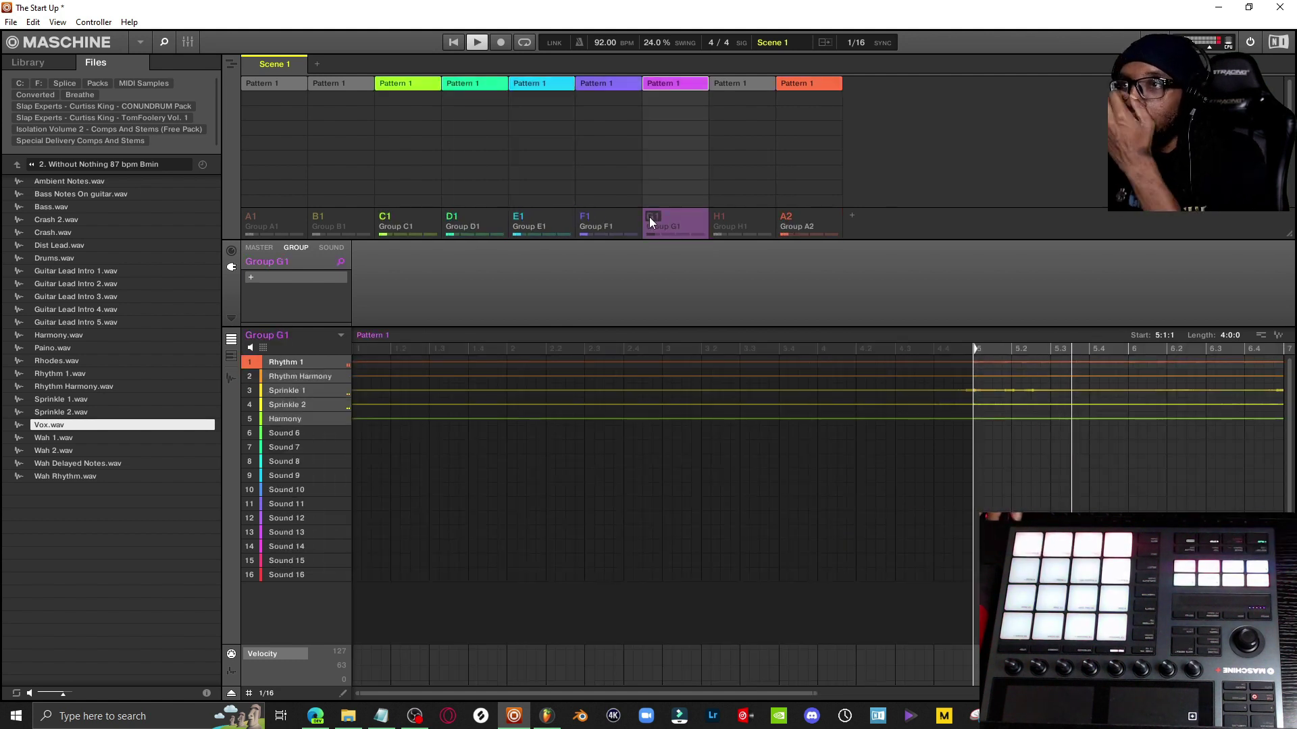
pyautogui.click(482, 223)
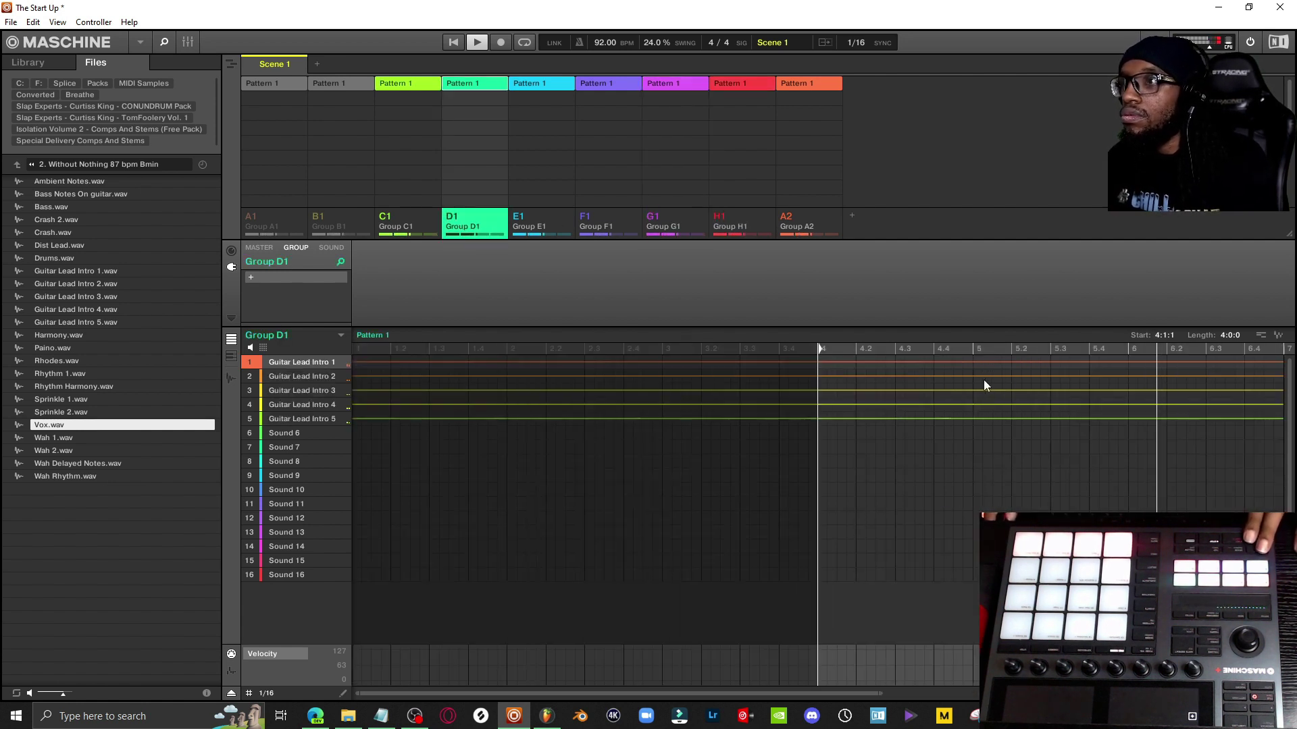
pyautogui.click(808, 220)
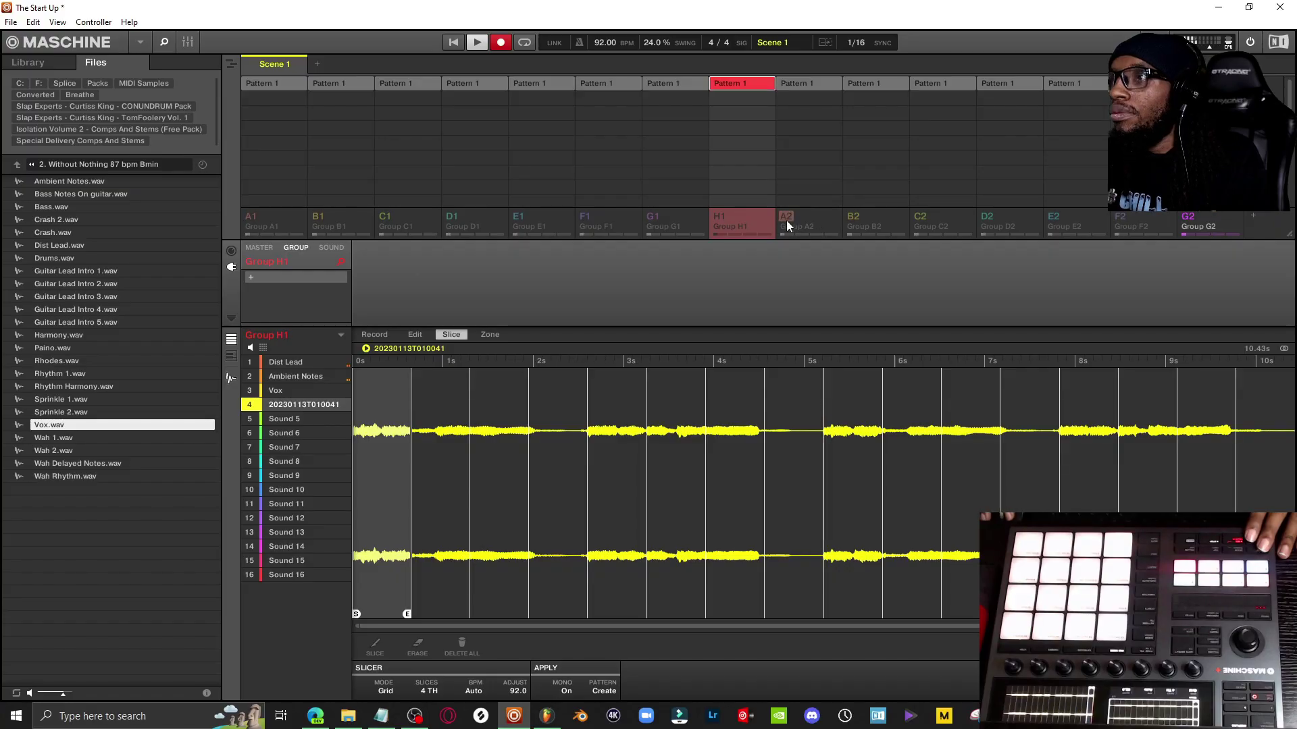
# - Unmute Groups A2, B2, C2, D2 and E2, then save the project
pyautogui.rightClick(788, 220)
pyautogui.rightClick(858, 216)
pyautogui.rightClick(931, 220)
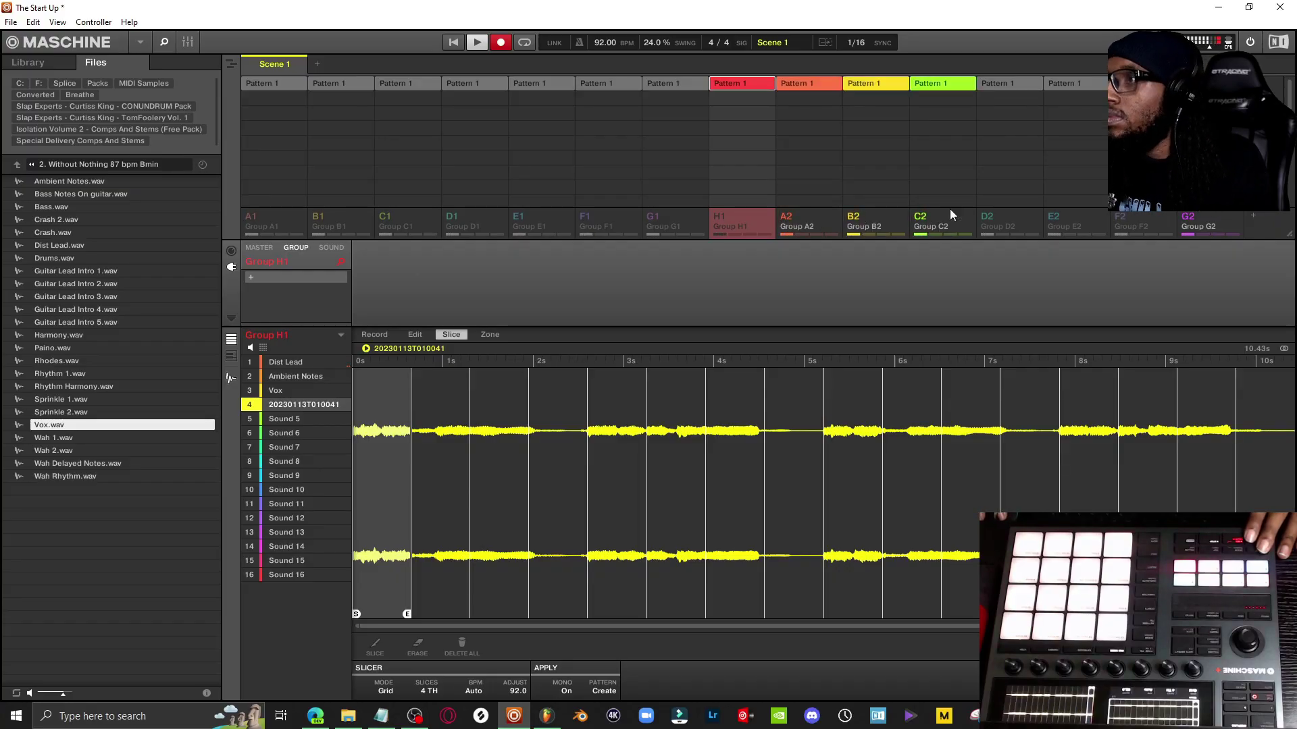
pyautogui.rightClick(988, 216)
pyautogui.click(1060, 219)
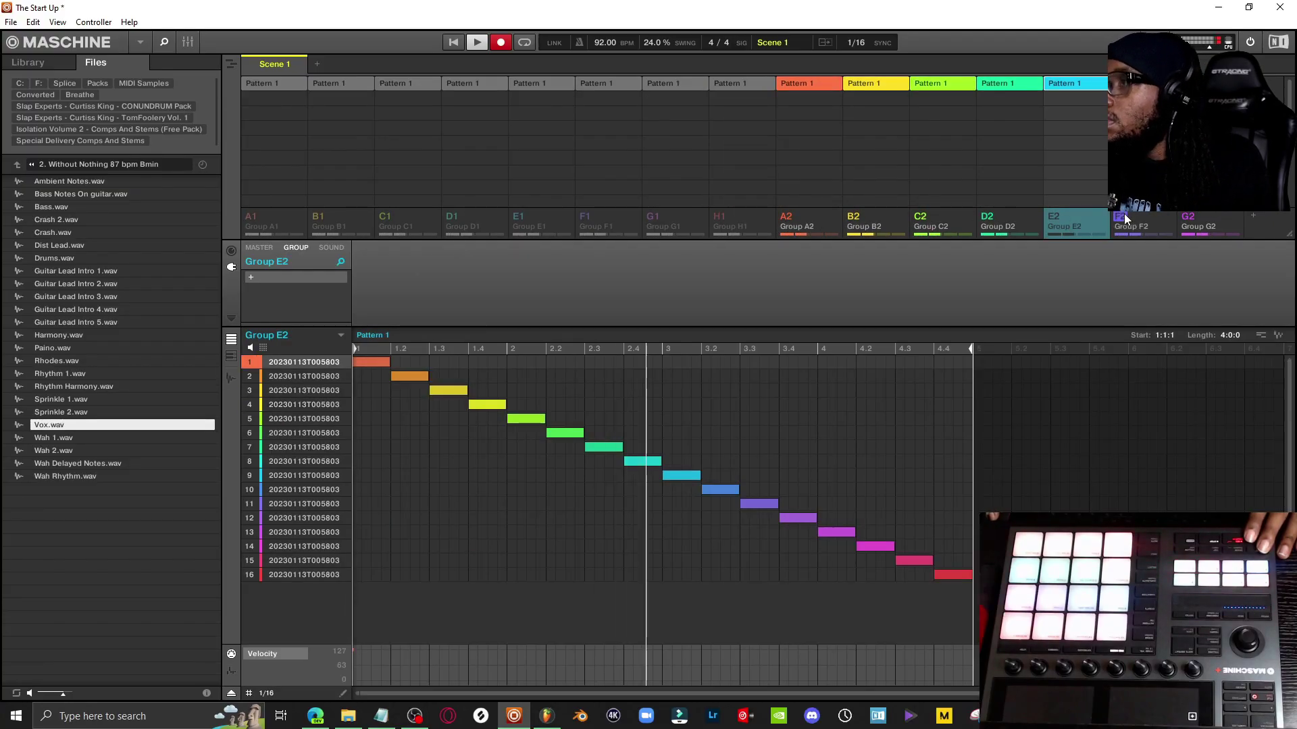
pyautogui.rightClick(1063, 216)
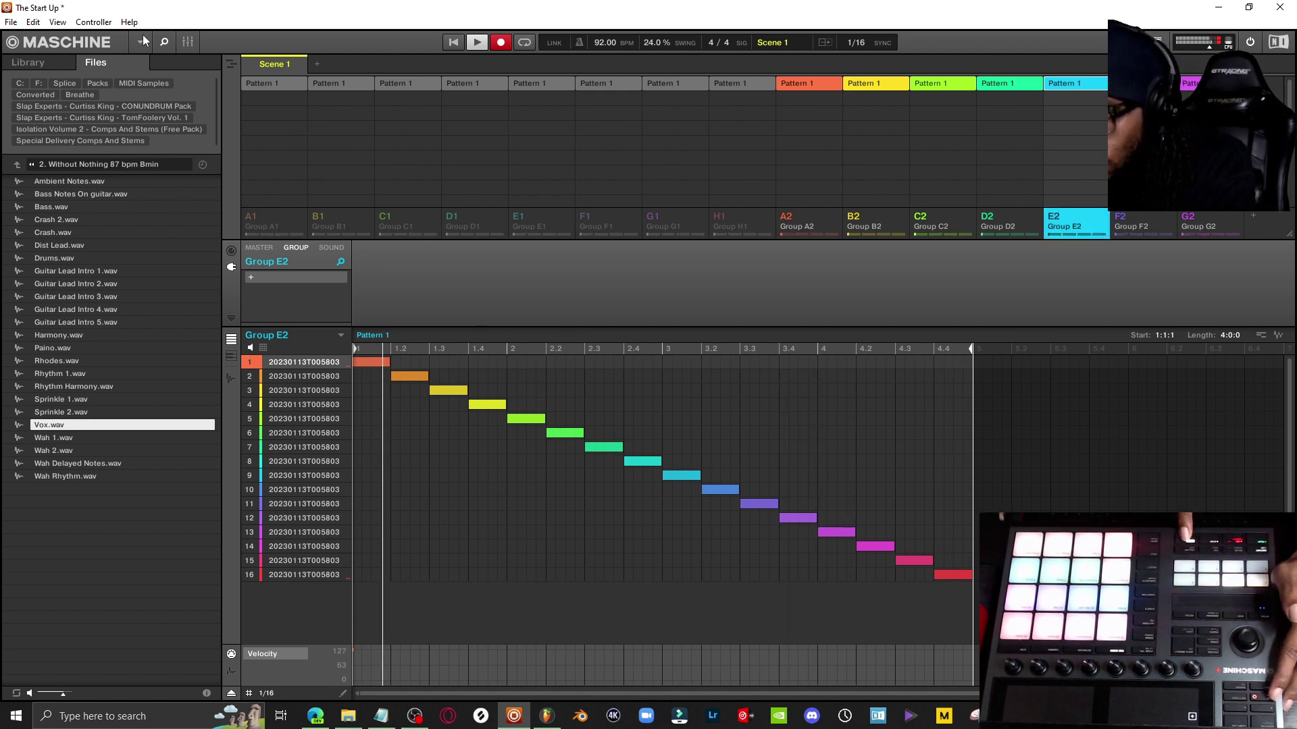
pyautogui.hotkey('ctrl', 's')
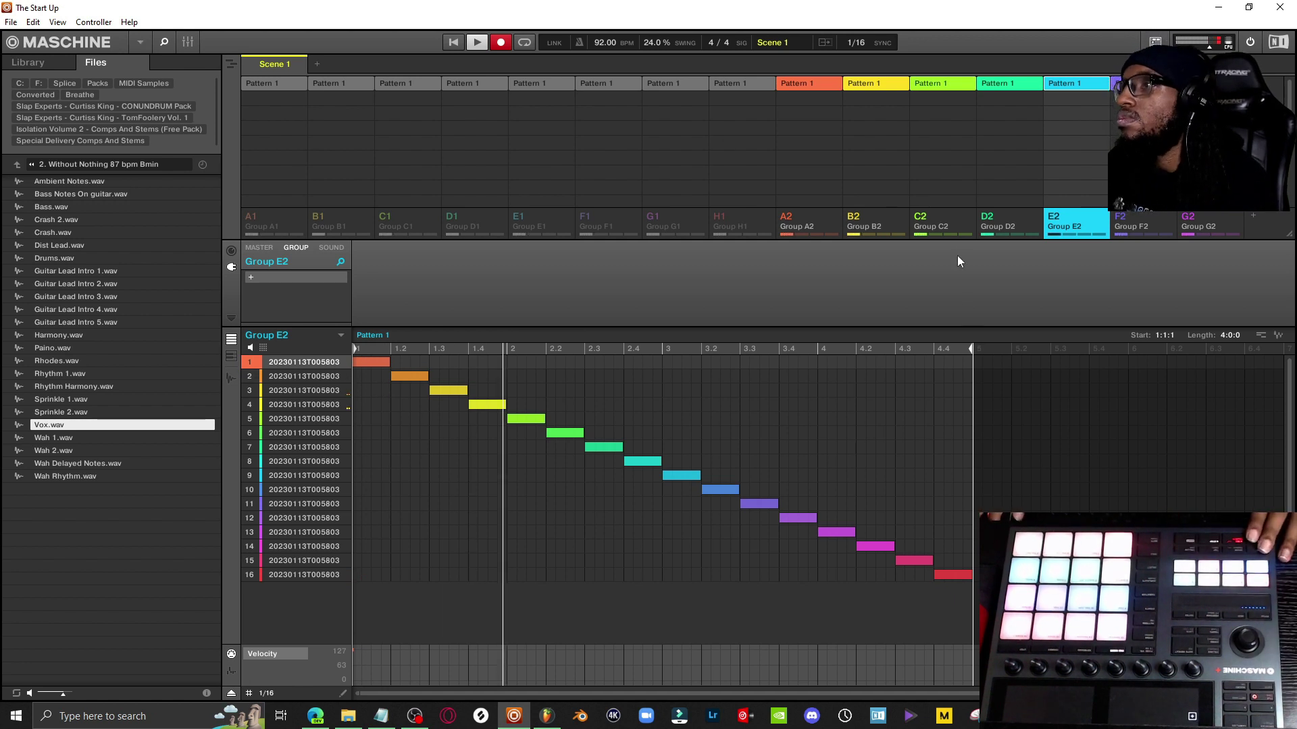
# - Move Group C2's bar 4.2 note from slice 14 to slice 13
pyautogui.click(1003, 219)
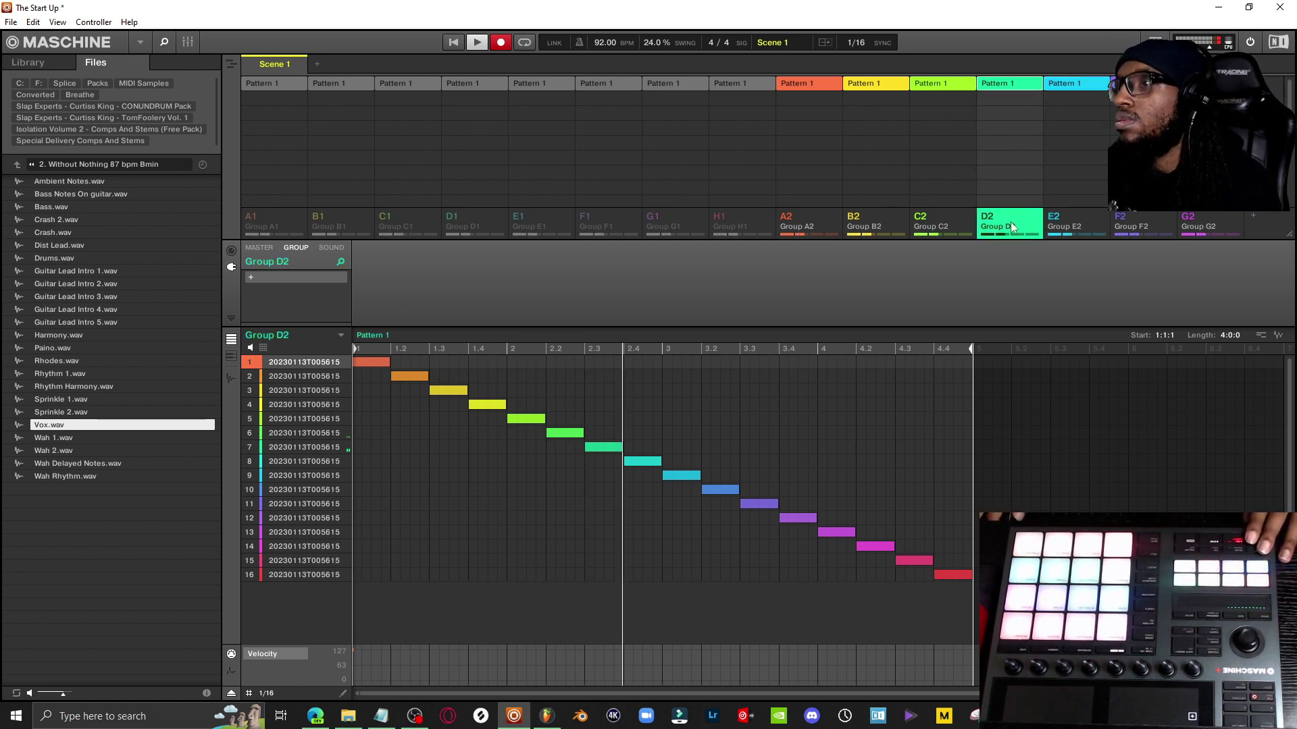
pyautogui.click(950, 216)
pyautogui.moveTo(877, 546); pyautogui.dragTo(869, 533)
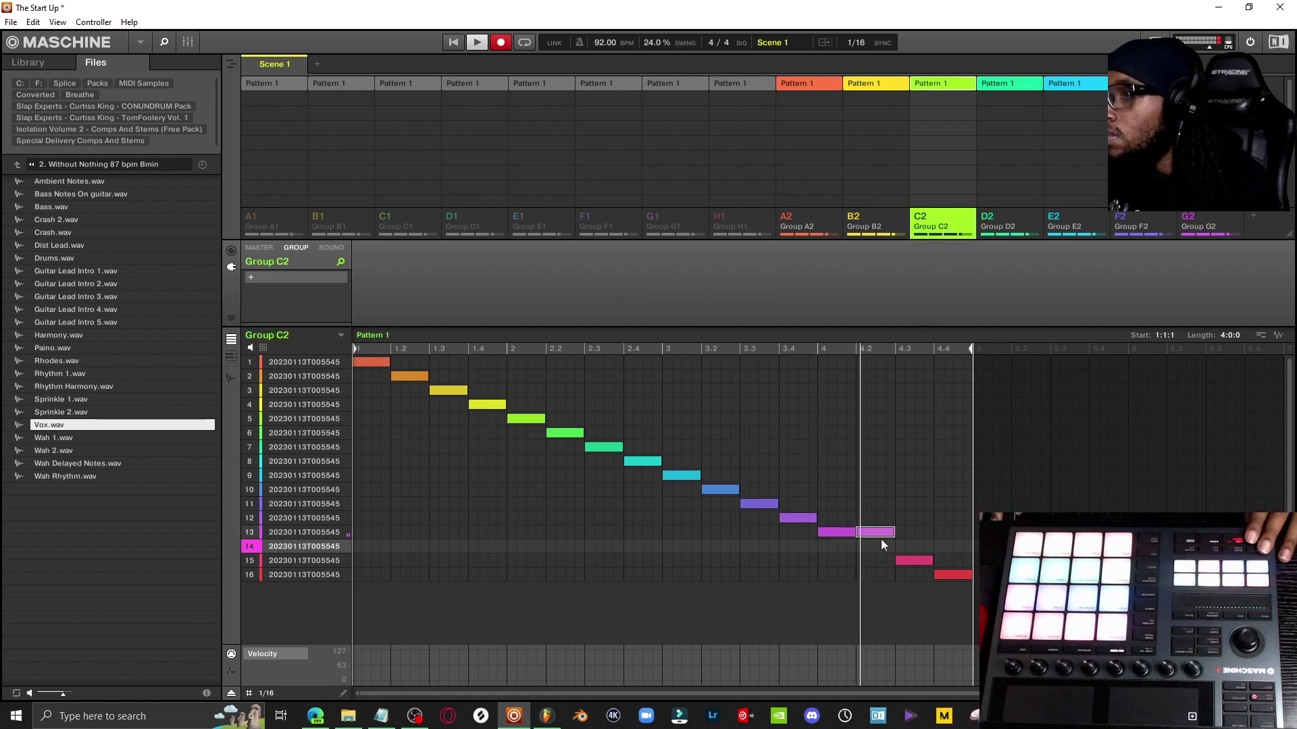
pyautogui.click(912, 560)
pyautogui.click(875, 223)
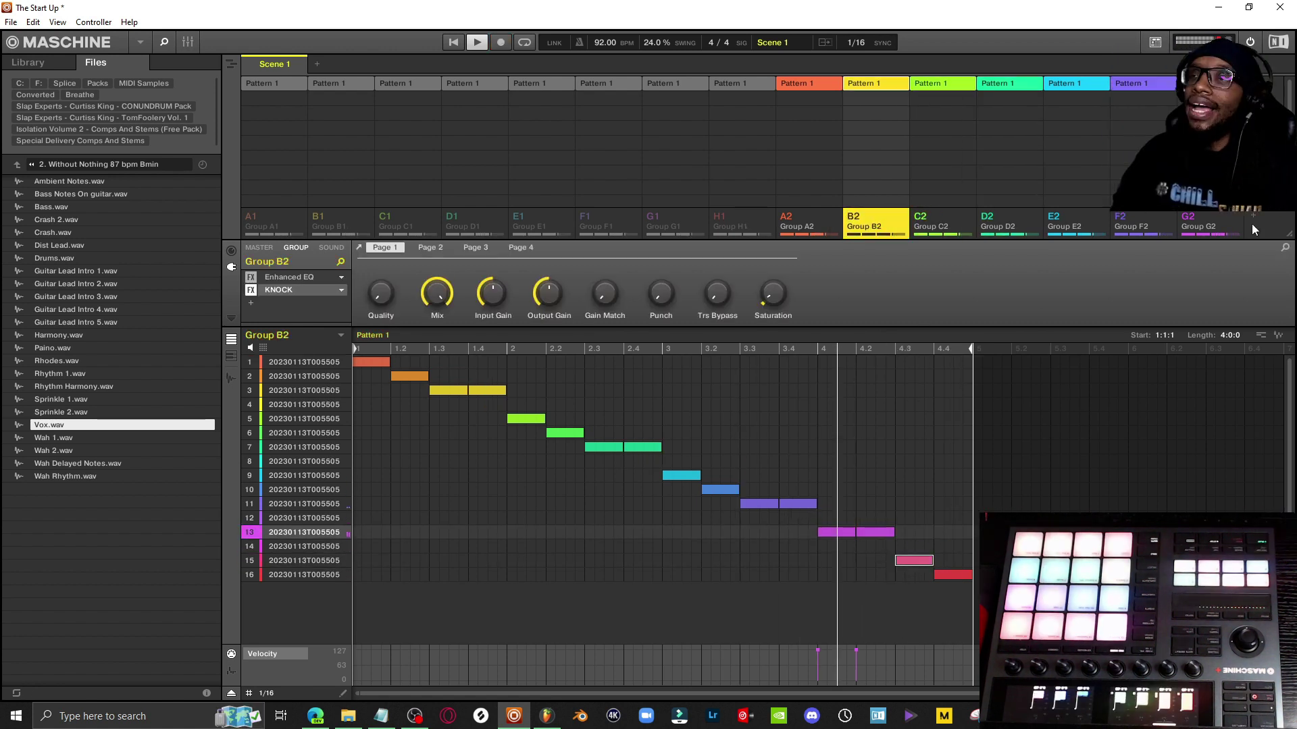